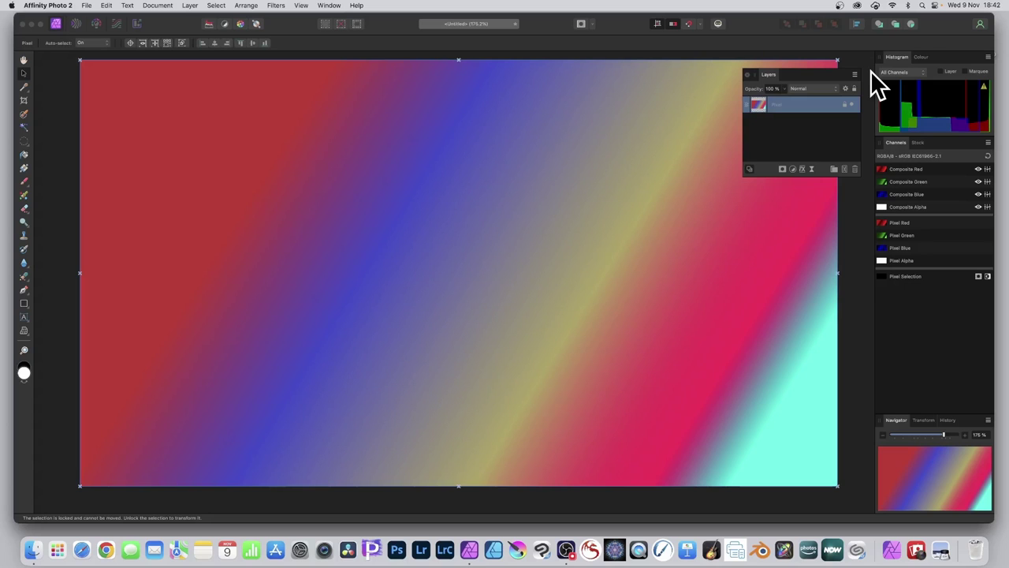
- Draw a white rectangle over the centre of the gradient with the Rectangle Tool
{"action": "scroll", "coordinate": [870, 70], "scroll_direction": "down", "scroll_amount": 1}
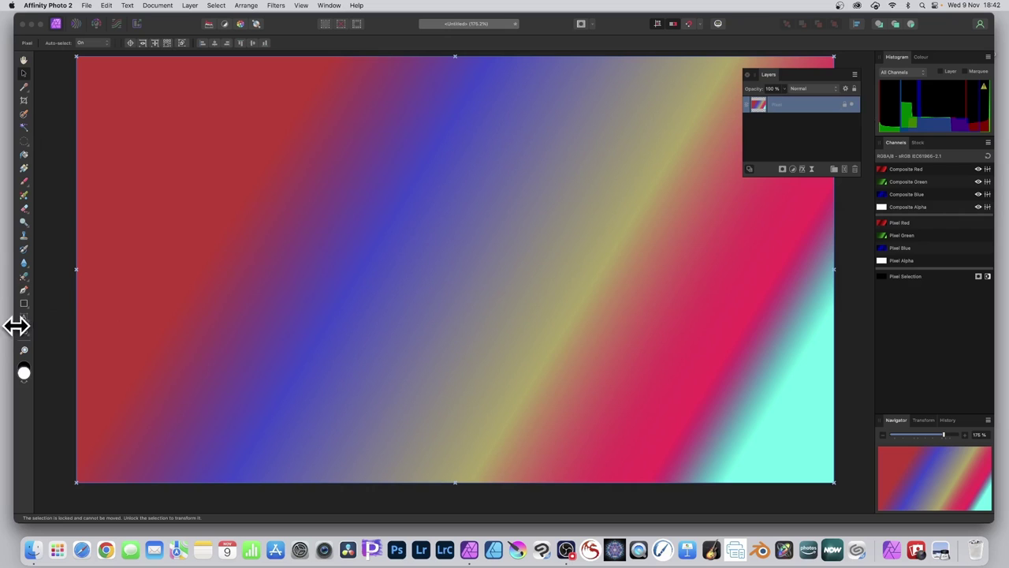
{"action": "left_click", "coordinate": [23, 303]}
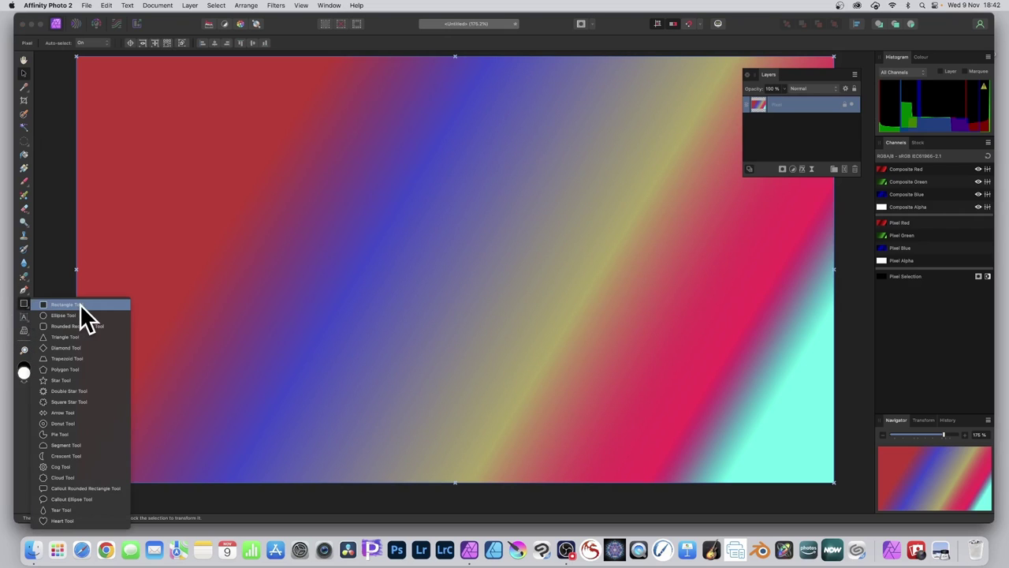
{"action": "left_click", "coordinate": [81, 305]}
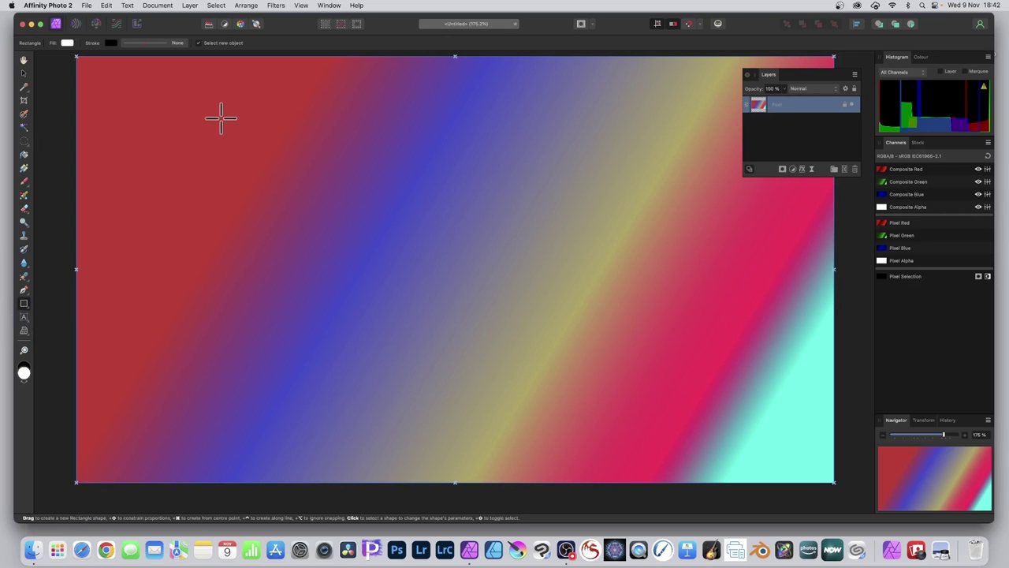
{"action": "left_click_drag", "start_coordinate": [221, 118], "coordinate": [667, 389]}
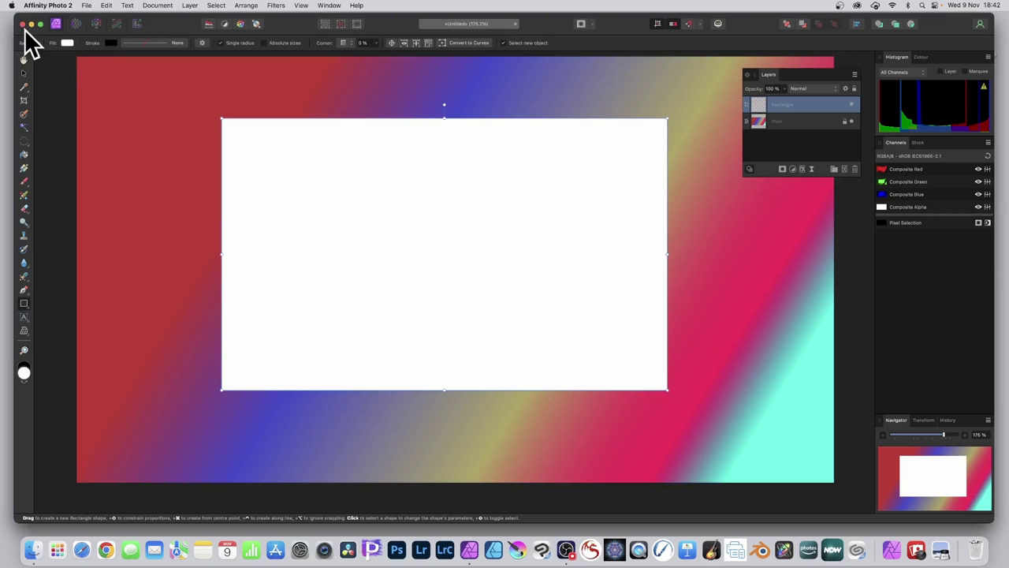
{"action": "left_click", "coordinate": [189, 5]}
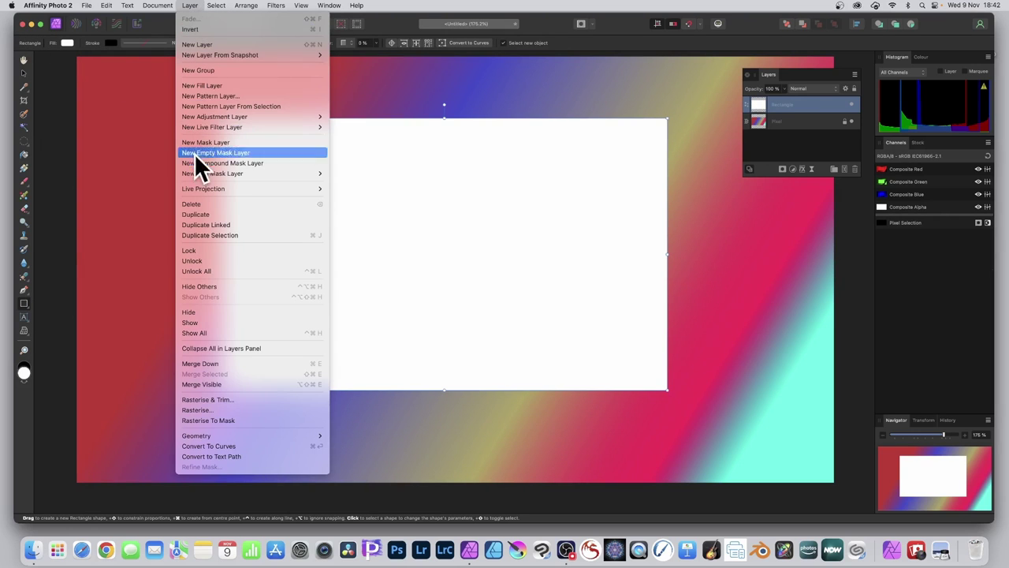
- Rasterise the white rectangle to a mask and move it up and to the left
{"action": "left_click", "coordinate": [211, 418]}
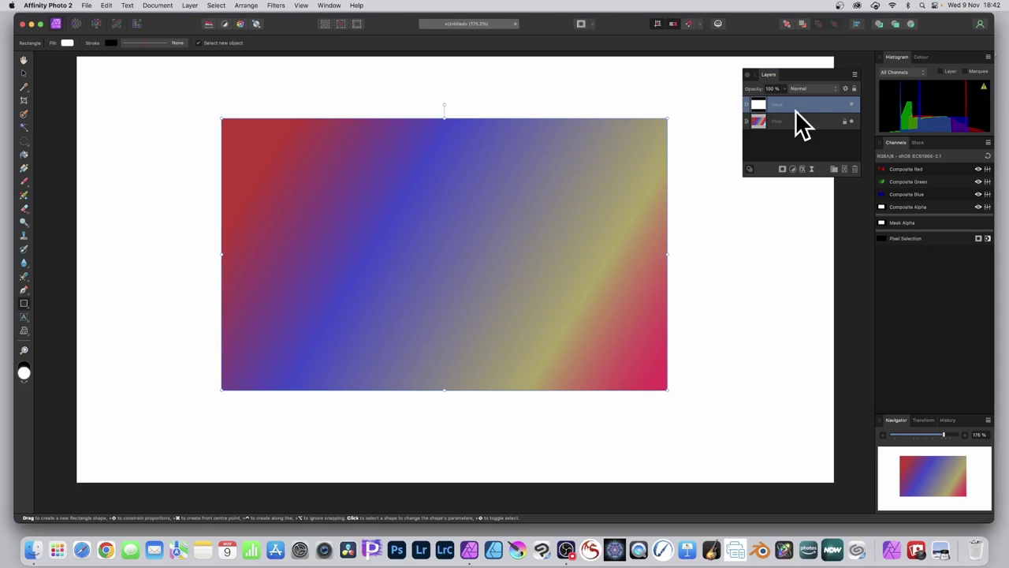
{"action": "left_click", "coordinate": [23, 72]}
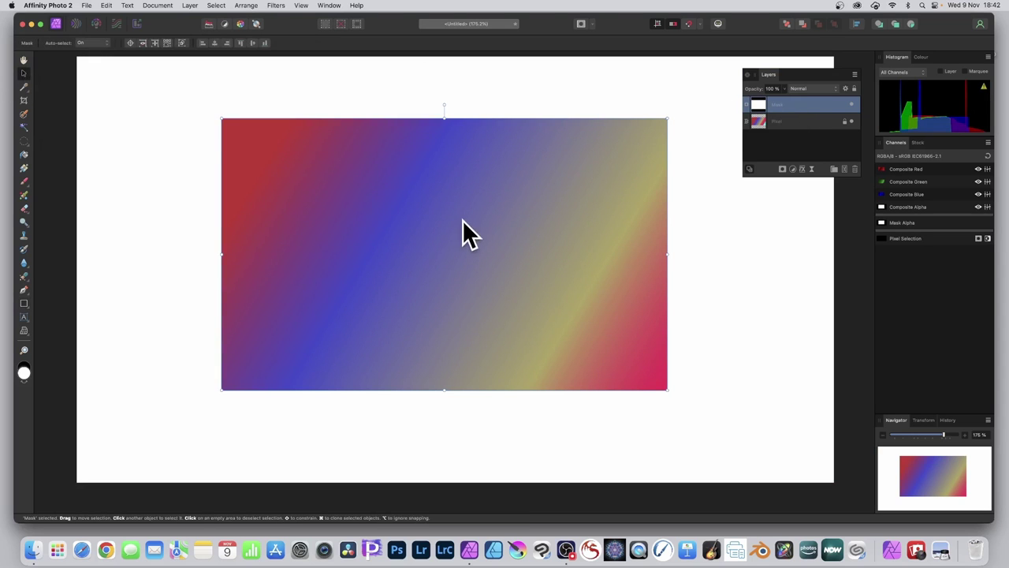
{"action": "left_click_drag", "start_coordinate": [462, 226], "coordinate": [439, 184]}
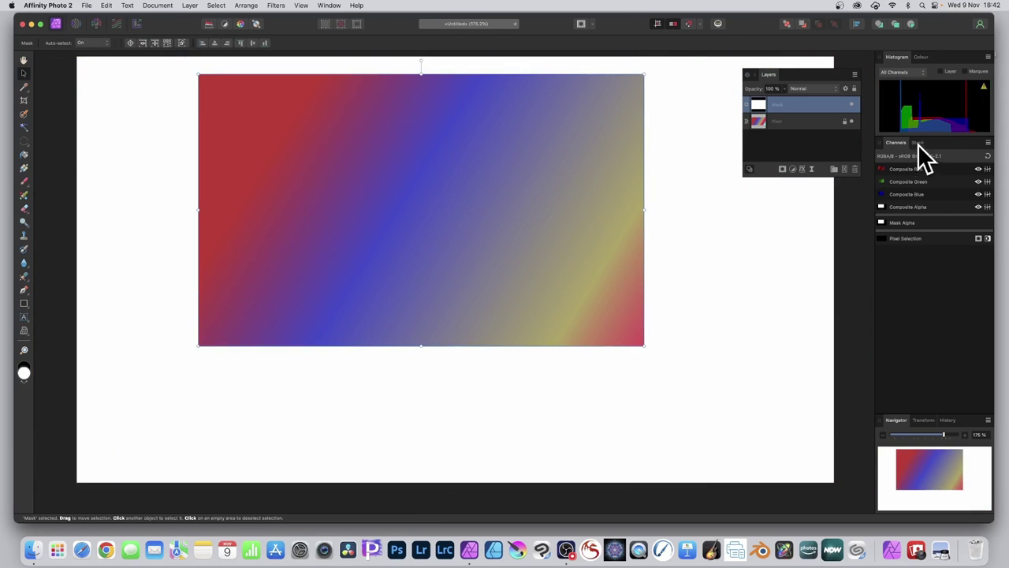
- Deselect the mask and bring up the mask types from the Layers panel
{"action": "left_click", "coordinate": [770, 139]}
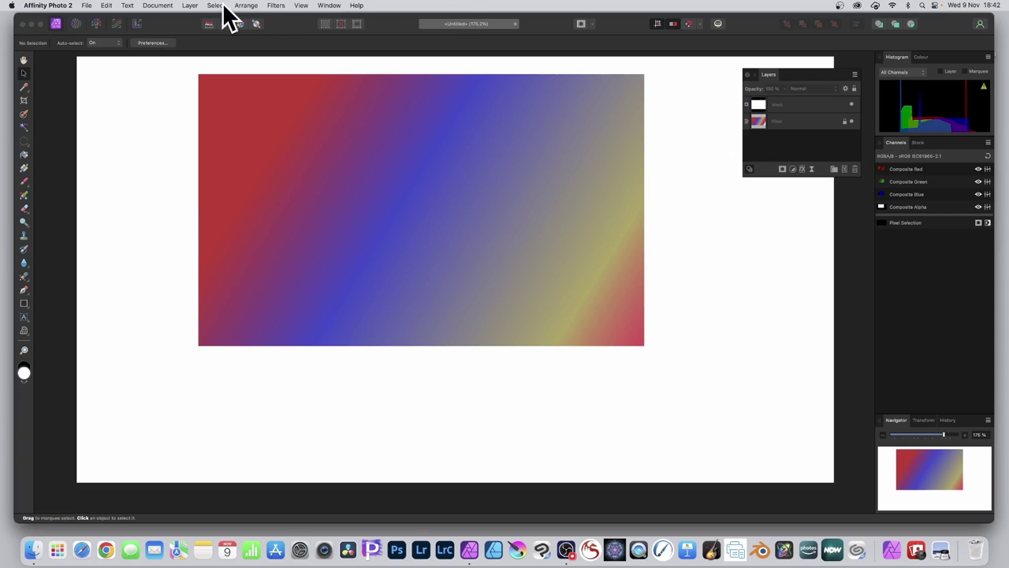
{"action": "left_click", "coordinate": [193, 5]}
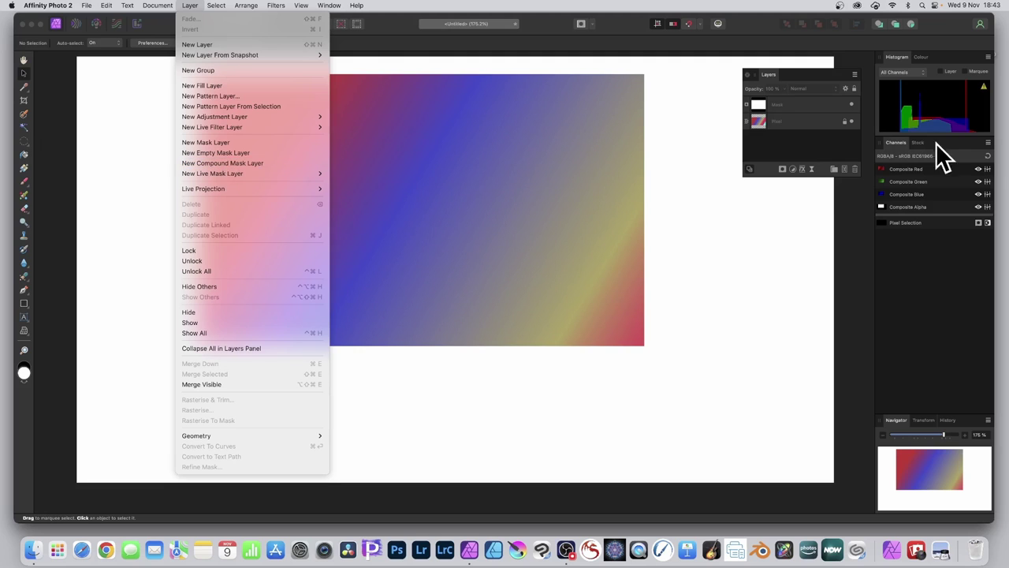
{"action": "left_click", "coordinate": [784, 172]}
{"action": "left_click", "coordinate": [783, 170]}
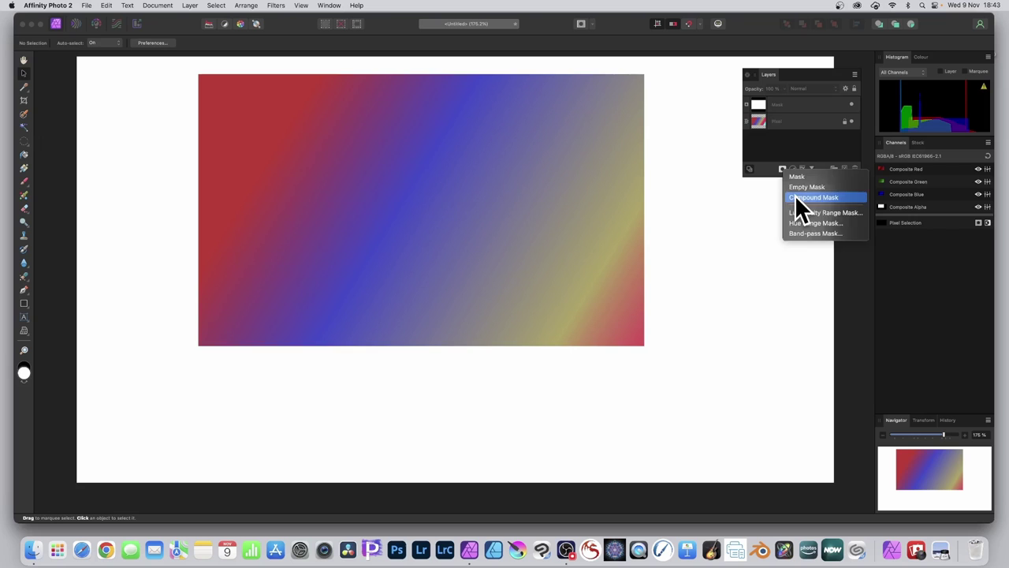
- Add a Compound Mask, nest the rectangle mask inside it, and shift the mask left
{"action": "left_click", "coordinate": [796, 198]}
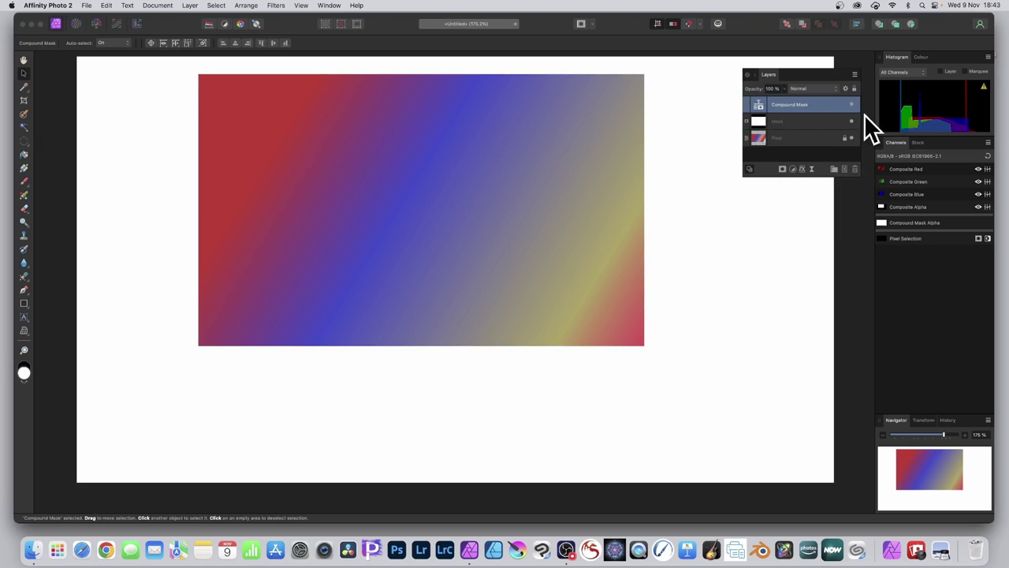
{"action": "left_click", "coordinate": [770, 121]}
{"action": "left_click_drag", "start_coordinate": [810, 123], "coordinate": [767, 102]}
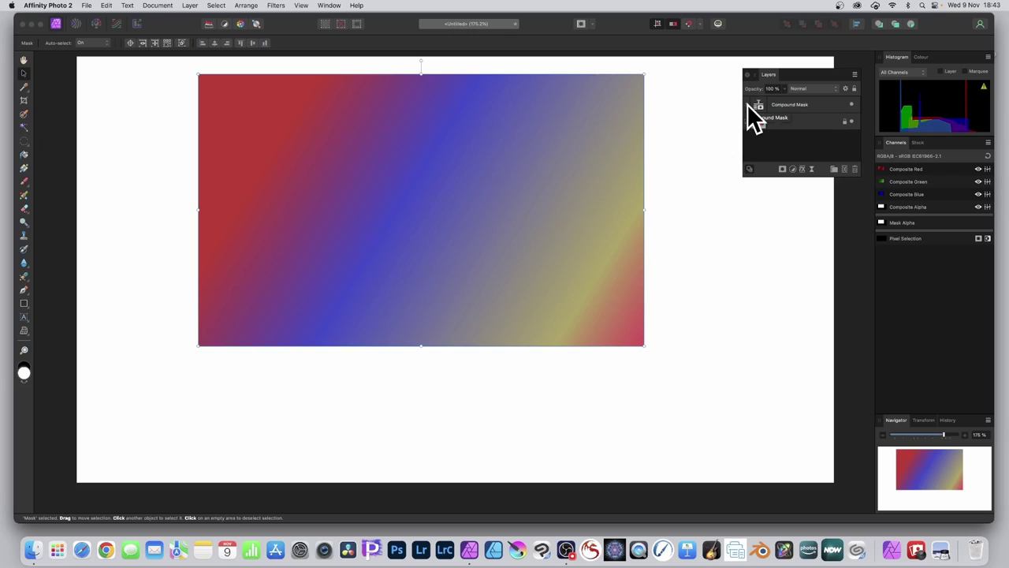
{"action": "left_click", "coordinate": [747, 106]}
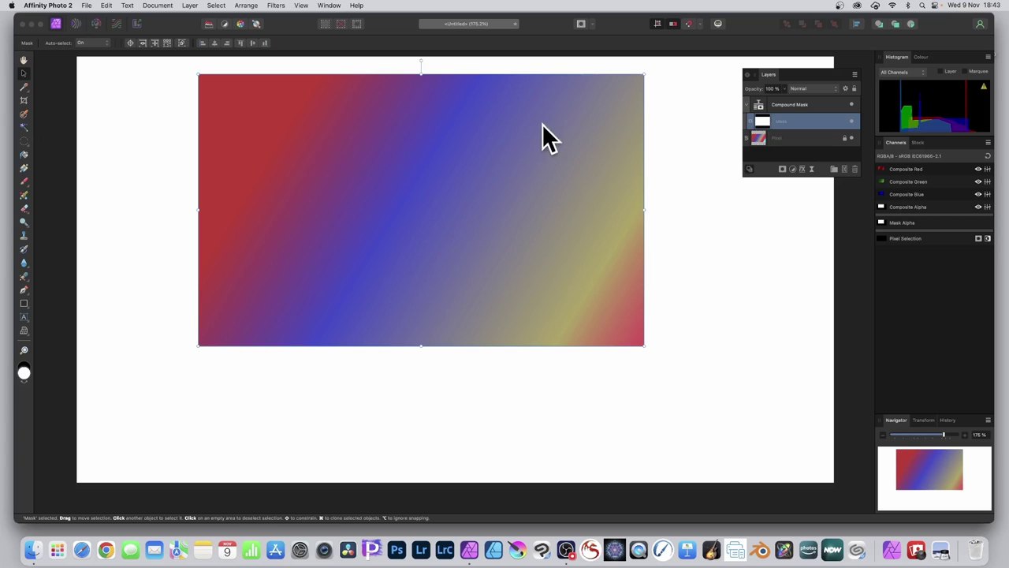
{"action": "left_click_drag", "start_coordinate": [574, 124], "coordinate": [398, 139]}
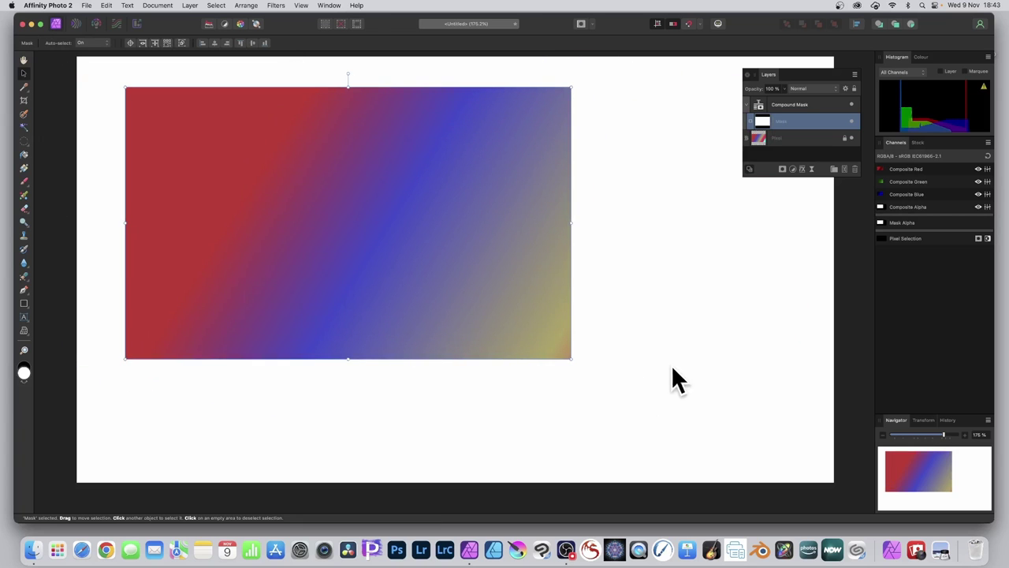
- Duplicate the rectangle mask, place the copies upper-left and lower-right, and shrink the lower one
{"action": "right_click", "coordinate": [765, 120]}
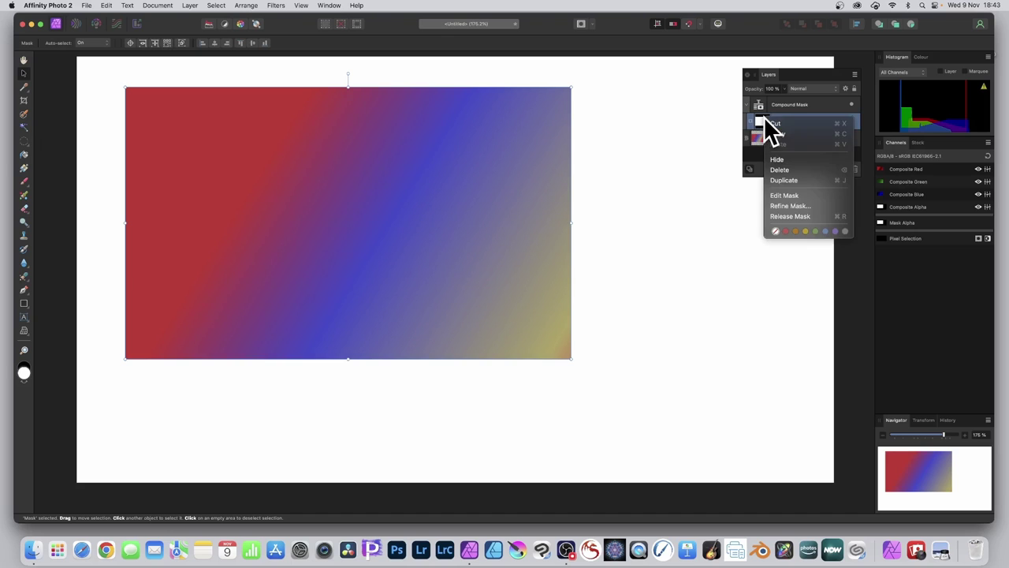
{"action": "left_click", "coordinate": [790, 181]}
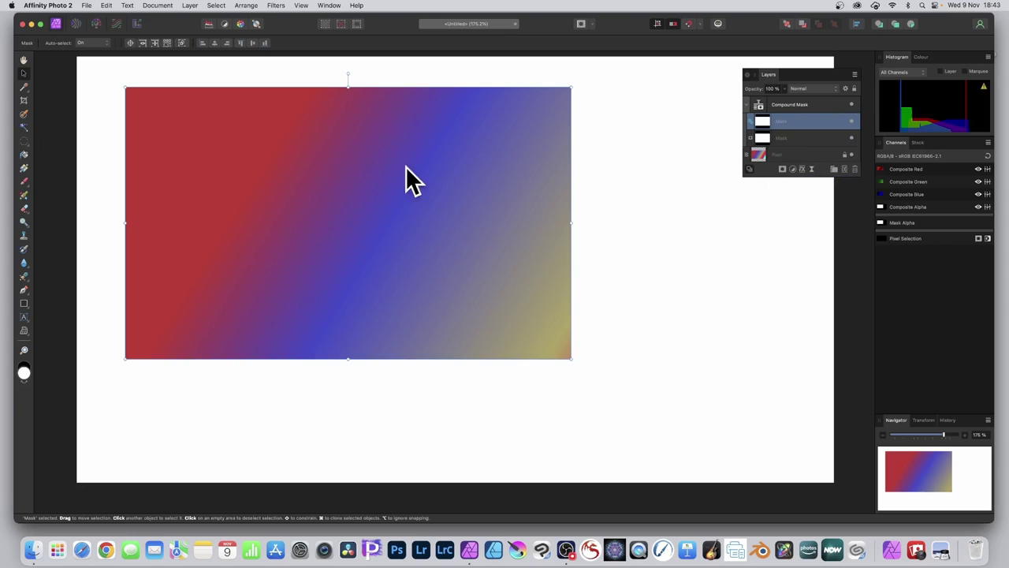
{"action": "left_click_drag", "start_coordinate": [386, 153], "coordinate": [620, 253]}
{"action": "left_click_drag", "start_coordinate": [130, 192], "coordinate": [168, 134]}
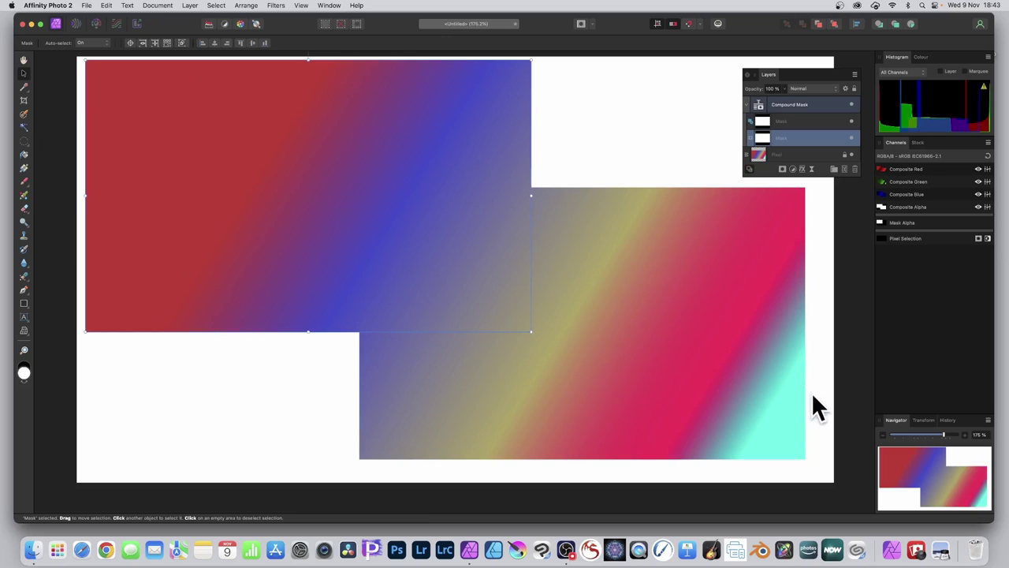
{"action": "left_click", "coordinate": [636, 314]}
{"action": "left_click_drag", "start_coordinate": [358, 190], "coordinate": [466, 216]}
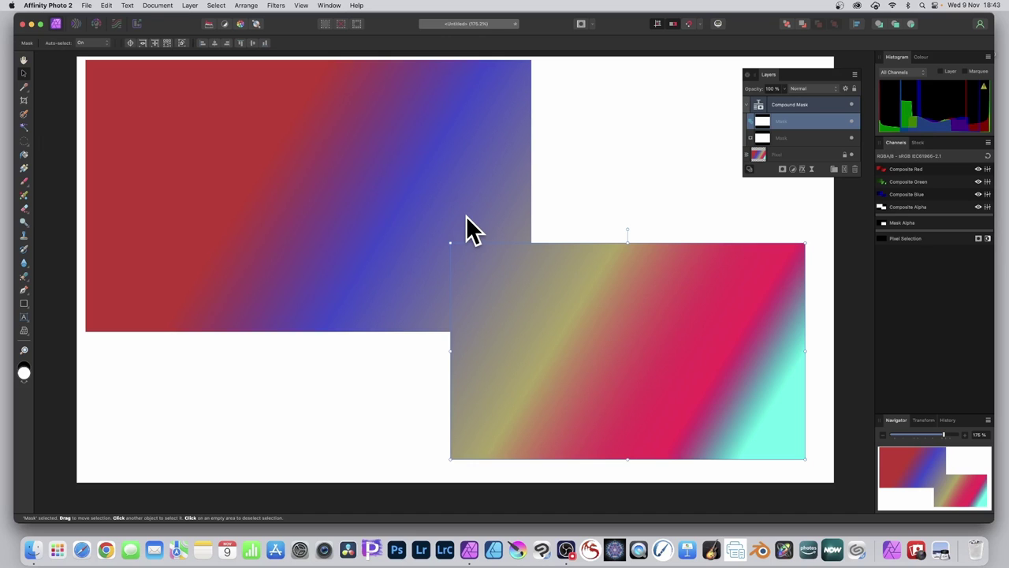
- Try the Intersect combine mode on the mask, then settle on Xor to cut out the overlap
{"action": "left_click", "coordinate": [752, 123]}
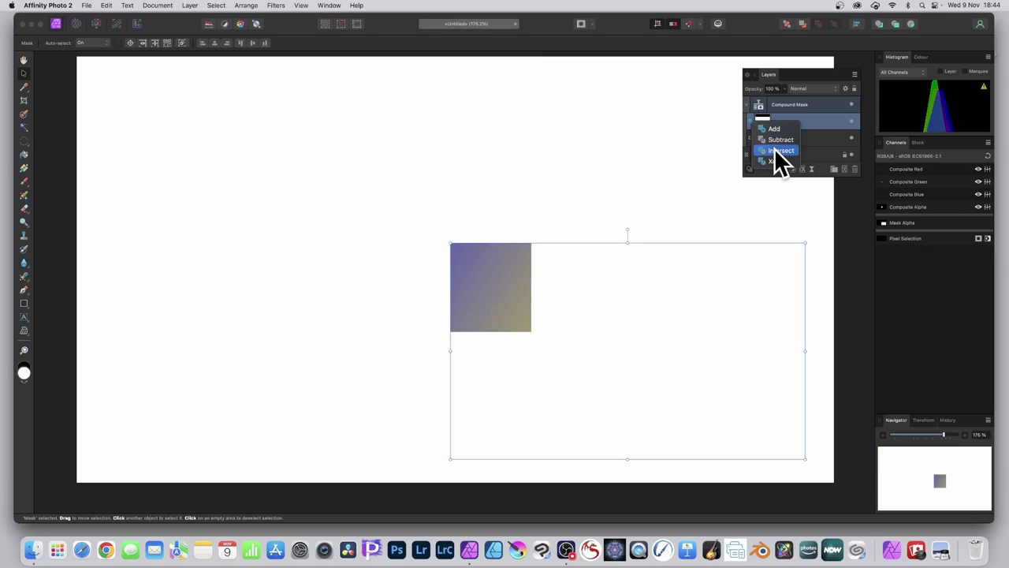
{"action": "left_click", "coordinate": [775, 151]}
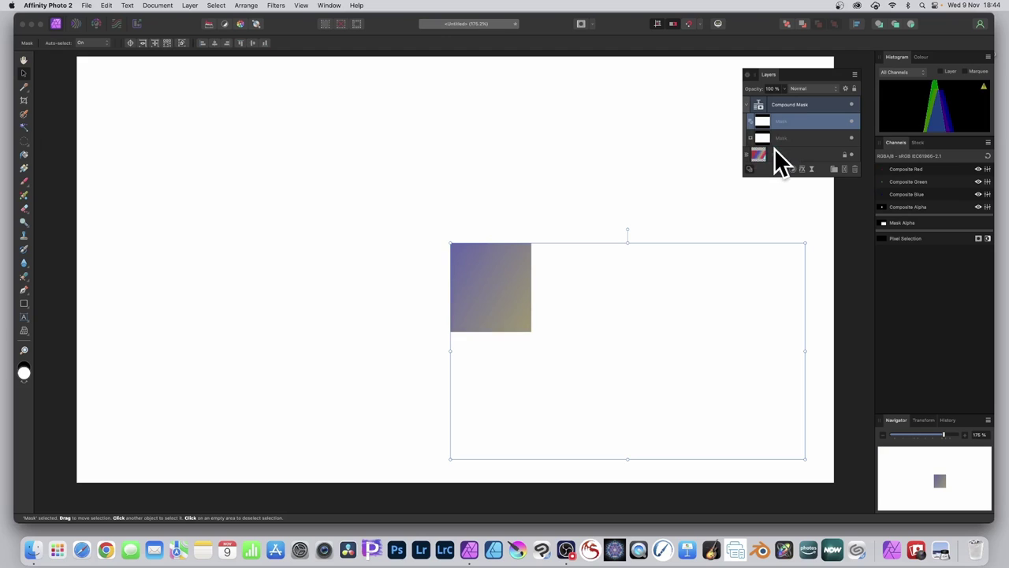
{"action": "left_click_drag", "start_coordinate": [779, 161], "coordinate": [751, 125]}
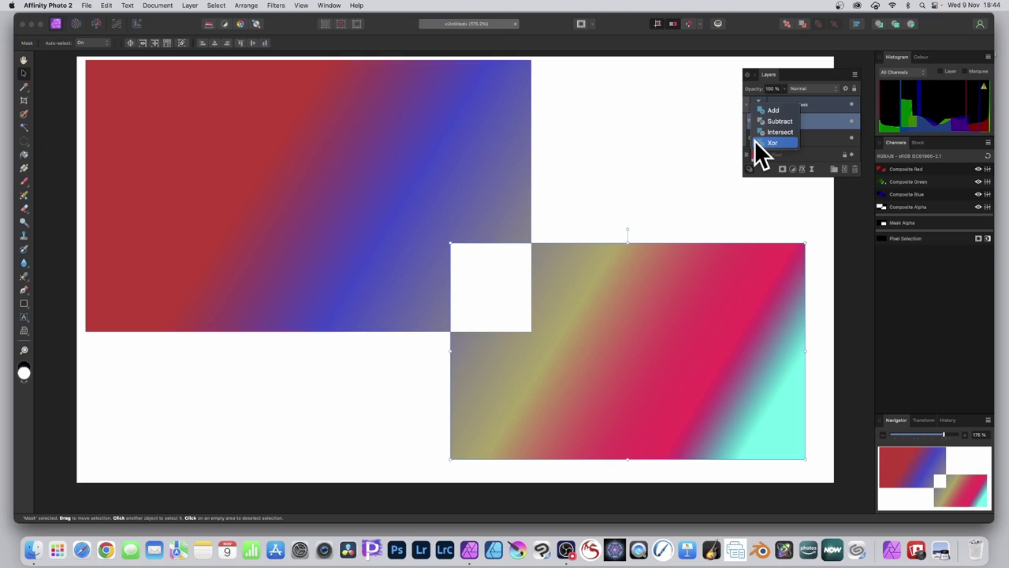
{"action": "left_click", "coordinate": [756, 143]}
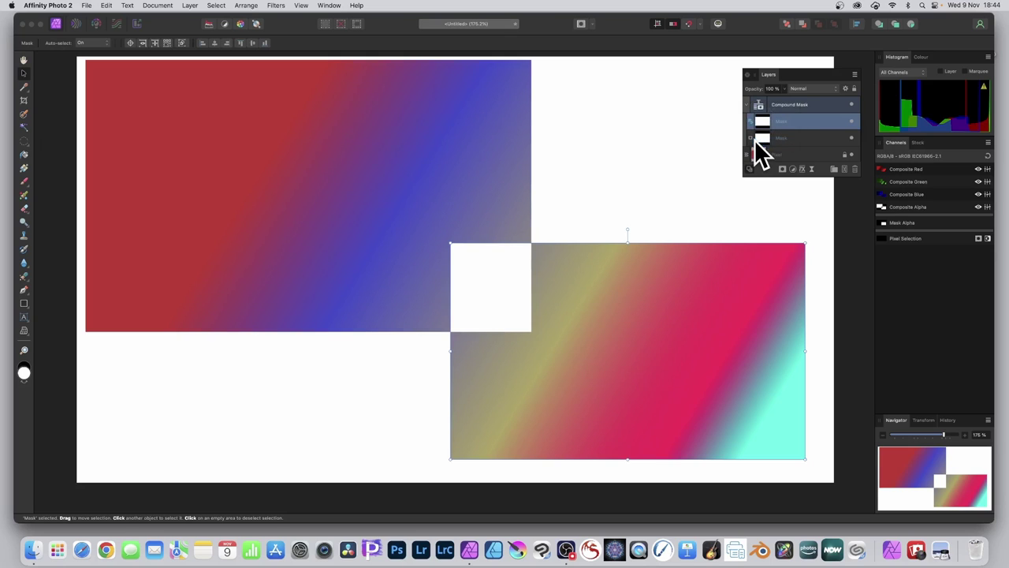
{"action": "left_click", "coordinate": [757, 136]}
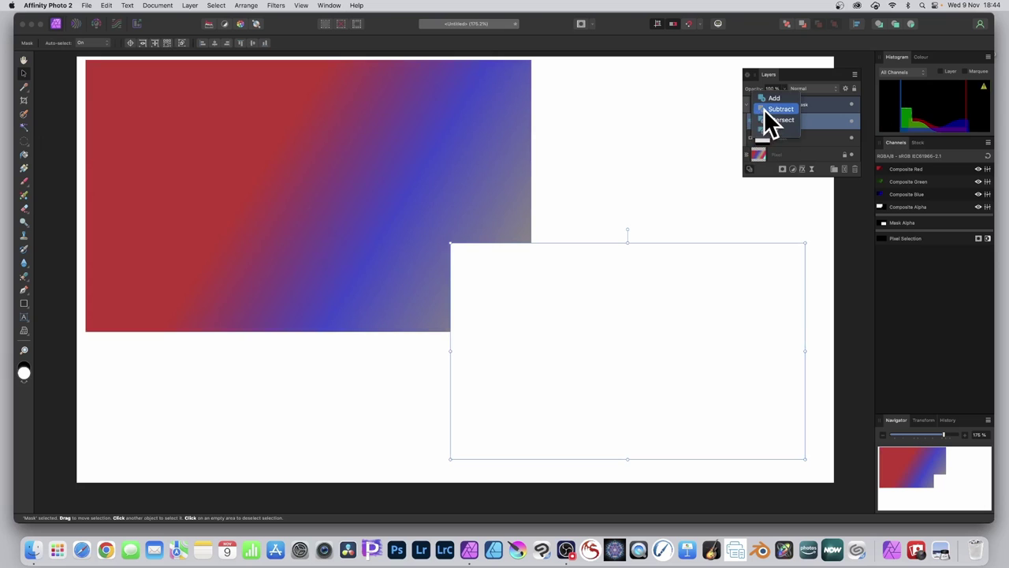
- Set the mask to Add, then duplicate it into a smaller third rectangle at lower right and reorder it
{"action": "left_click", "coordinate": [764, 97]}
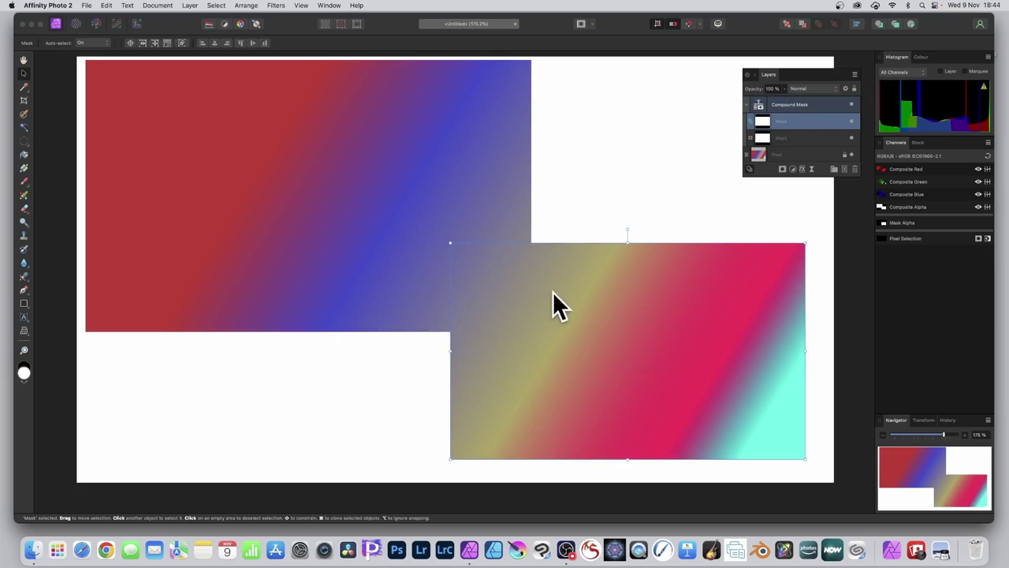
{"action": "left_click_drag", "start_coordinate": [554, 296], "coordinate": [389, 202]}
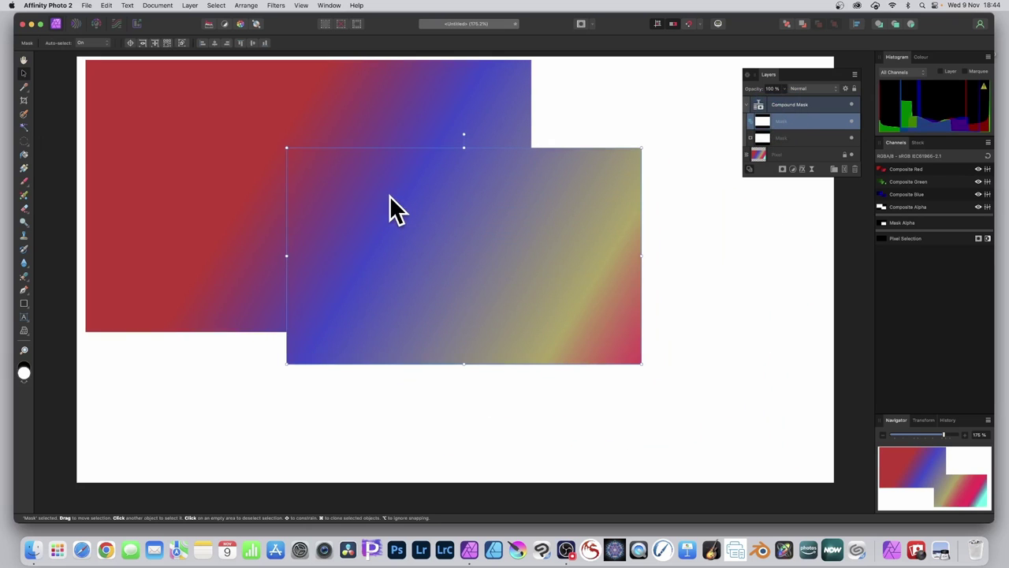
{"action": "right_click", "coordinate": [766, 123]}
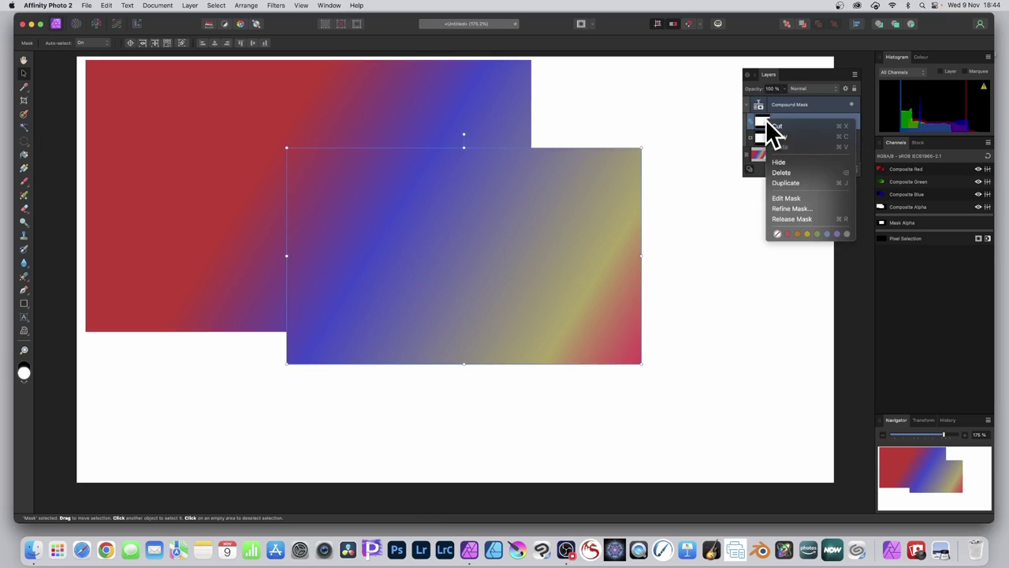
{"action": "left_click", "coordinate": [795, 182]}
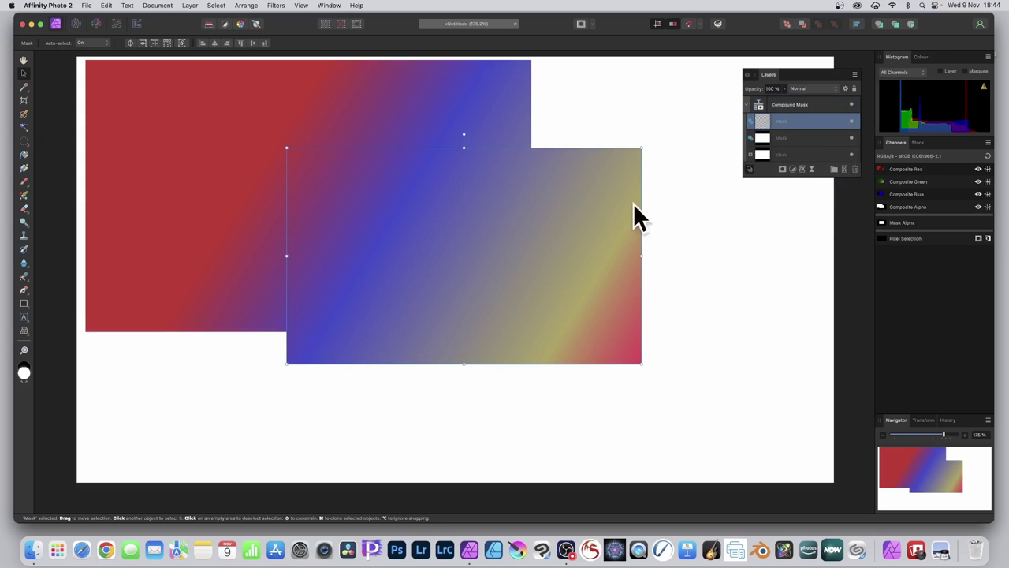
{"action": "left_click_drag", "start_coordinate": [471, 207], "coordinate": [631, 293]}
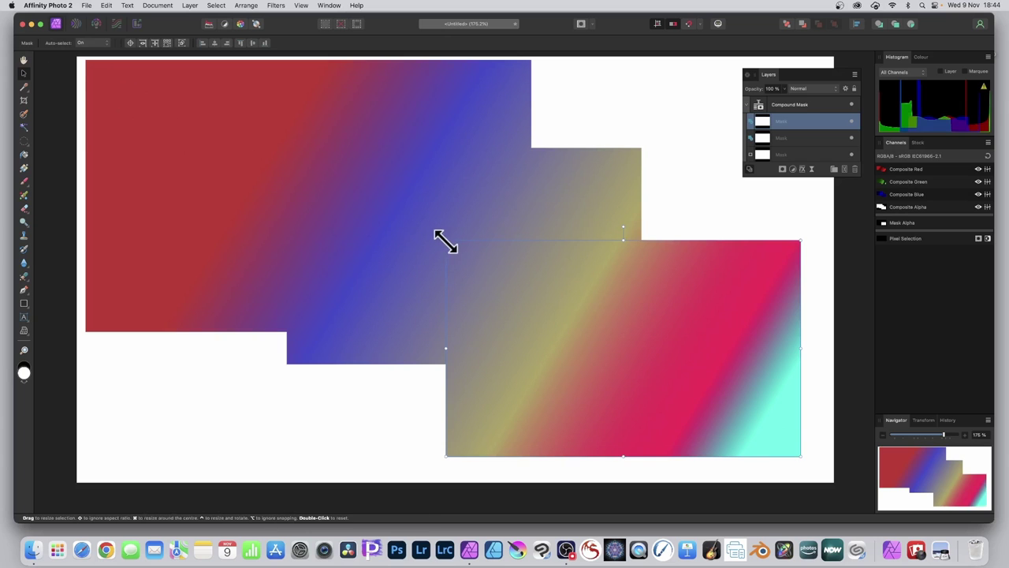
{"action": "left_click_drag", "start_coordinate": [445, 240], "coordinate": [557, 308]}
{"action": "left_click_drag", "start_coordinate": [624, 337], "coordinate": [658, 291]}
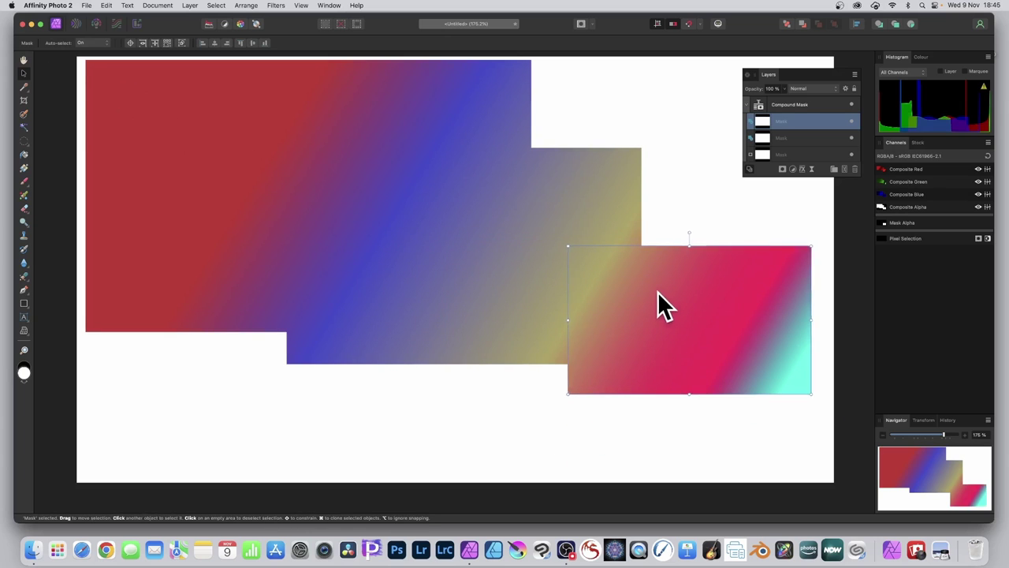
{"action": "left_click_drag", "start_coordinate": [751, 118], "coordinate": [757, 138]}
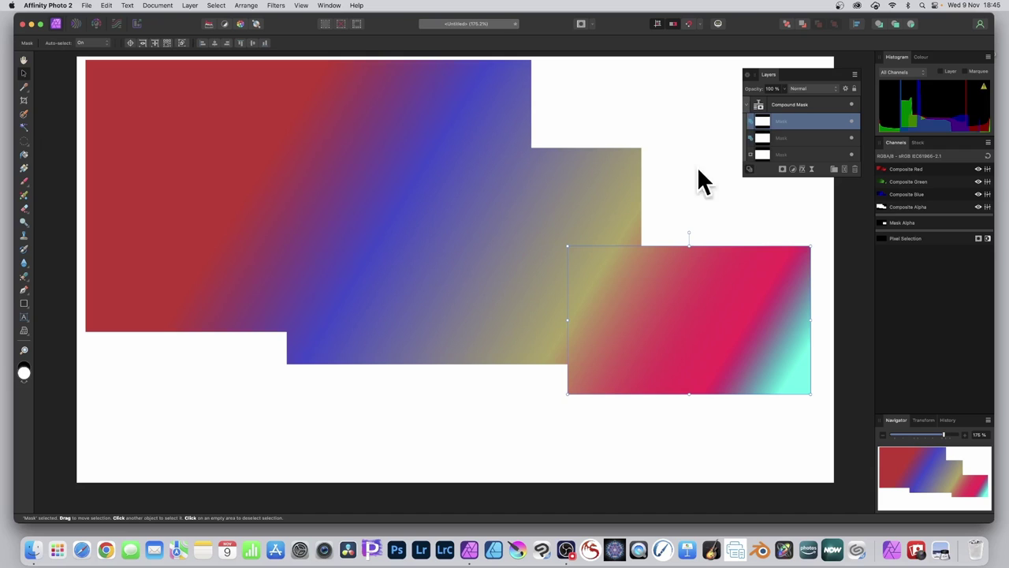
- Set the third mask to Subtract, then position it and rotate it about 40° over the gradient
{"action": "left_click", "coordinate": [763, 127]}
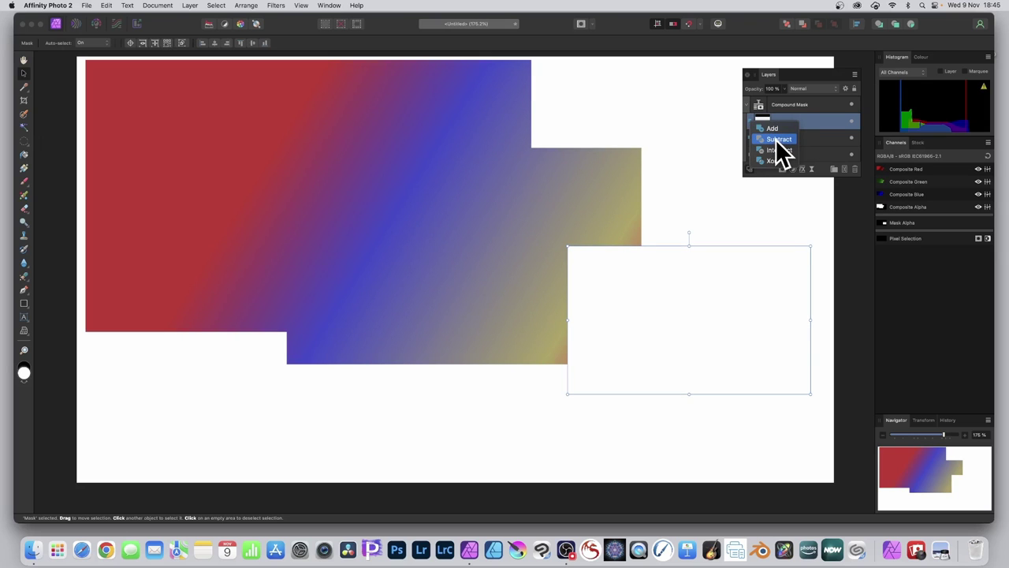
{"action": "left_click", "coordinate": [778, 139]}
{"action": "left_click_drag", "start_coordinate": [714, 286], "coordinate": [391, 150]}
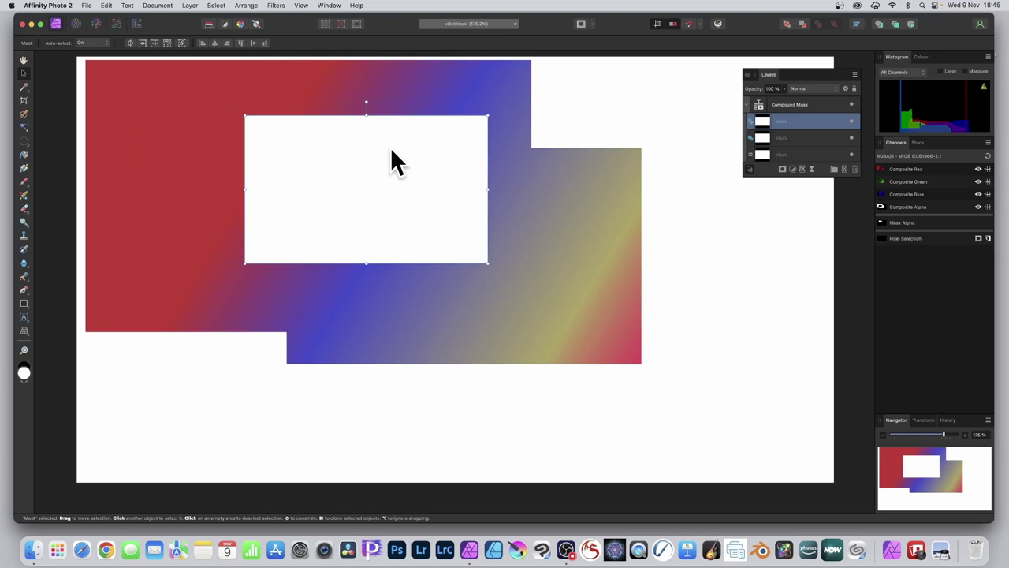
{"action": "left_click_drag", "start_coordinate": [391, 150], "coordinate": [573, 211]}
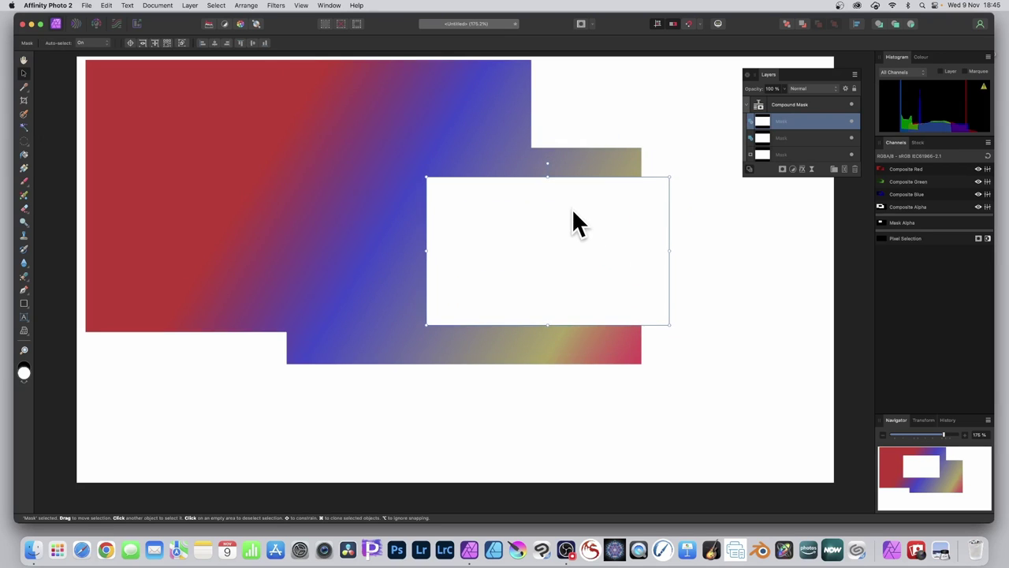
{"action": "left_click_drag", "start_coordinate": [671, 174], "coordinate": [693, 278]}
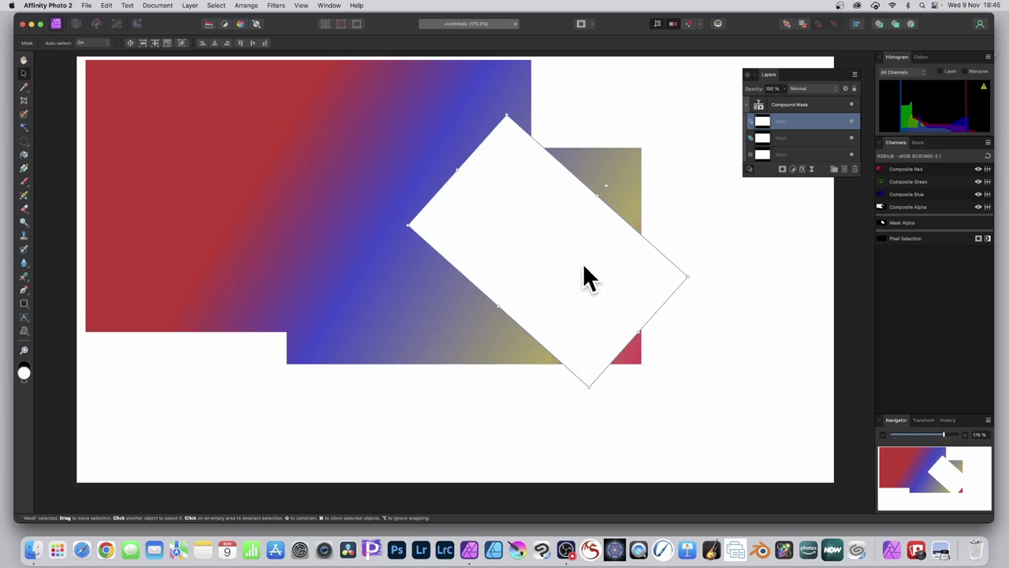
{"action": "left_click_drag", "start_coordinate": [585, 268], "coordinate": [531, 287]}
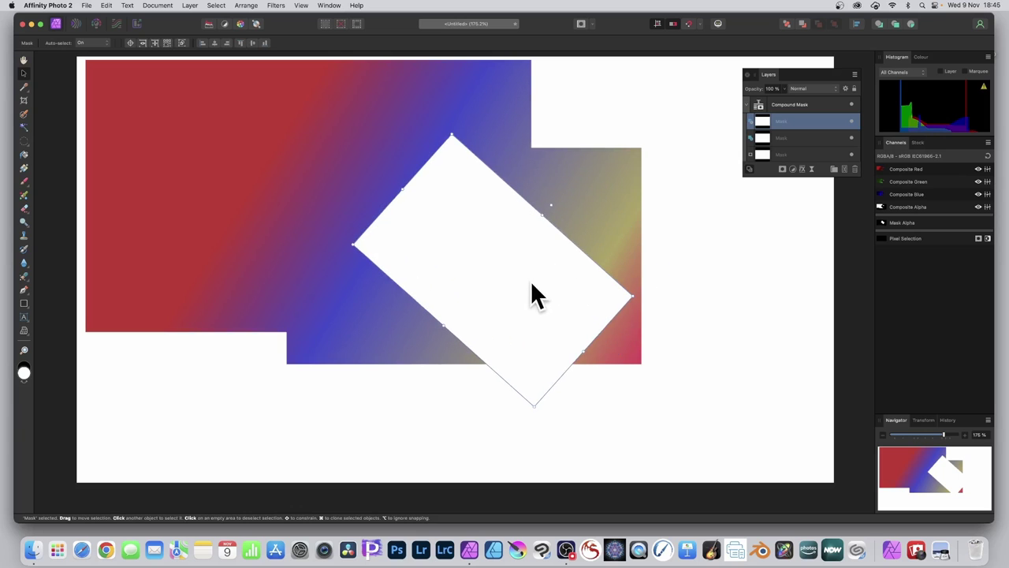
- Switch the rotated mask to Xor and move it toward the lower left
{"action": "left_click", "coordinate": [749, 123]}
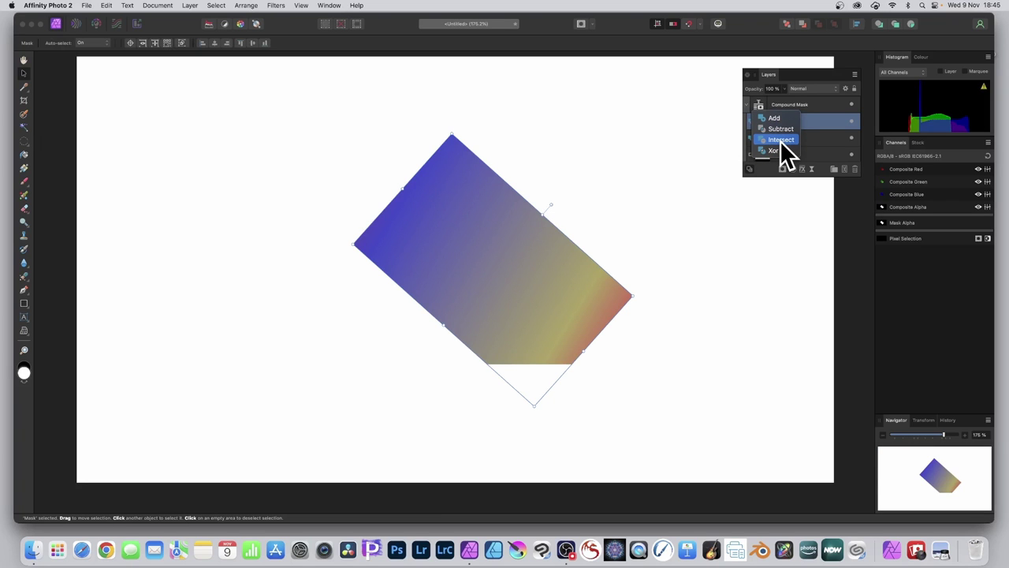
{"action": "left_click", "coordinate": [781, 151]}
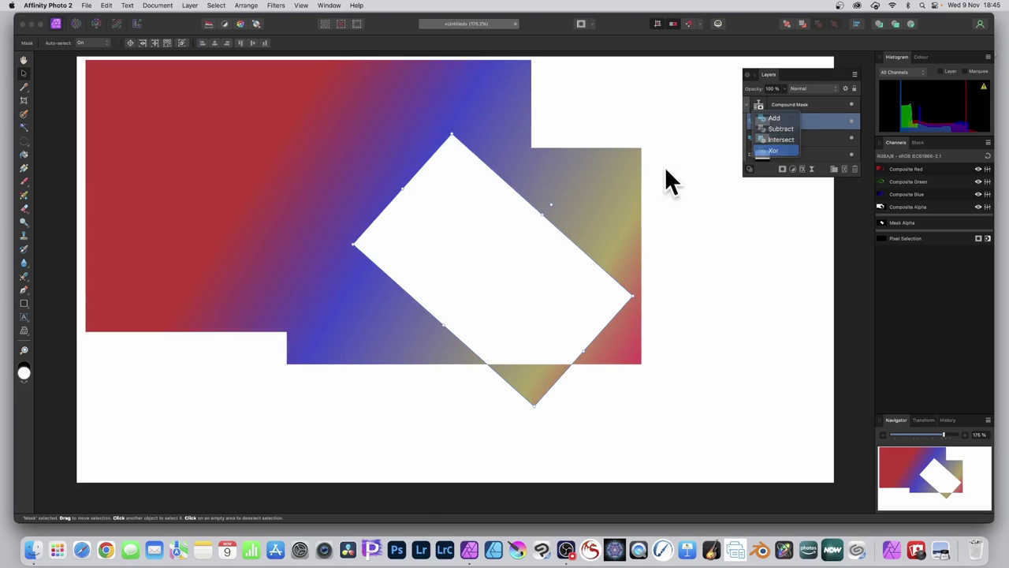
{"action": "left_click_drag", "start_coordinate": [505, 203], "coordinate": [307, 281]}
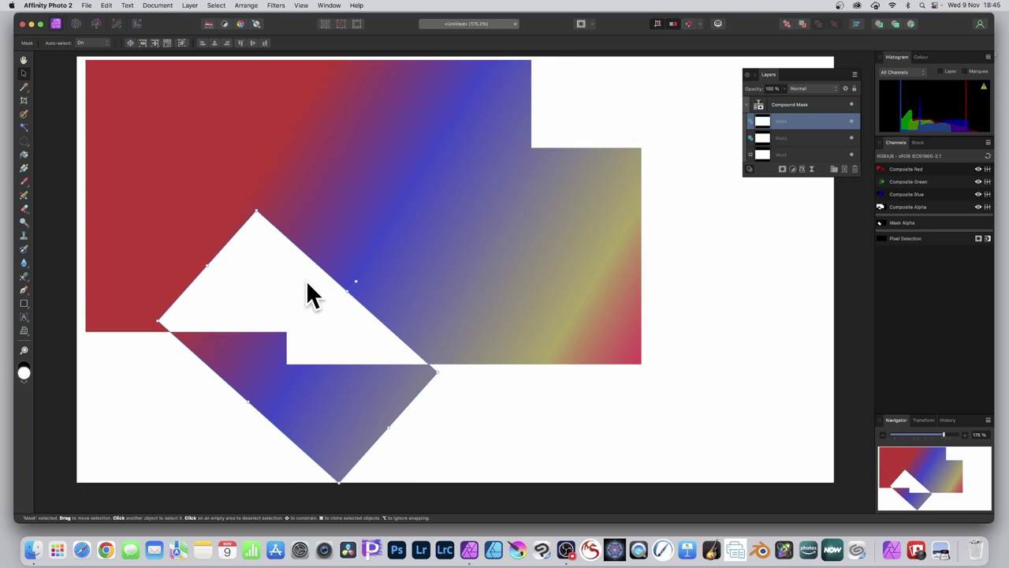
{"action": "left_click_drag", "start_coordinate": [254, 339], "coordinate": [281, 277]}
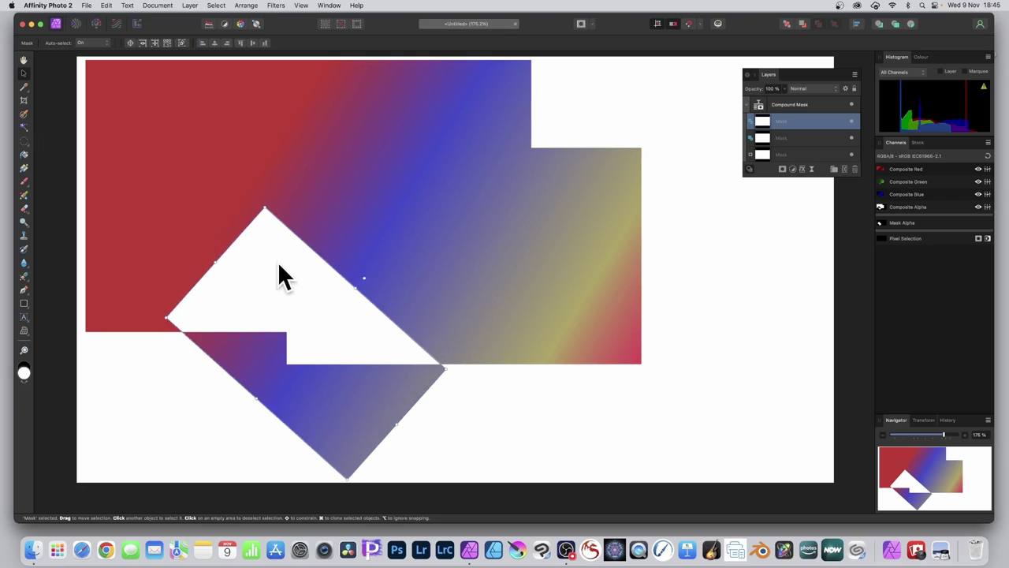
- Duplicate the rotated Xor mask and place the copy at the upper right of the canvas
{"action": "right_click", "coordinate": [766, 120]}
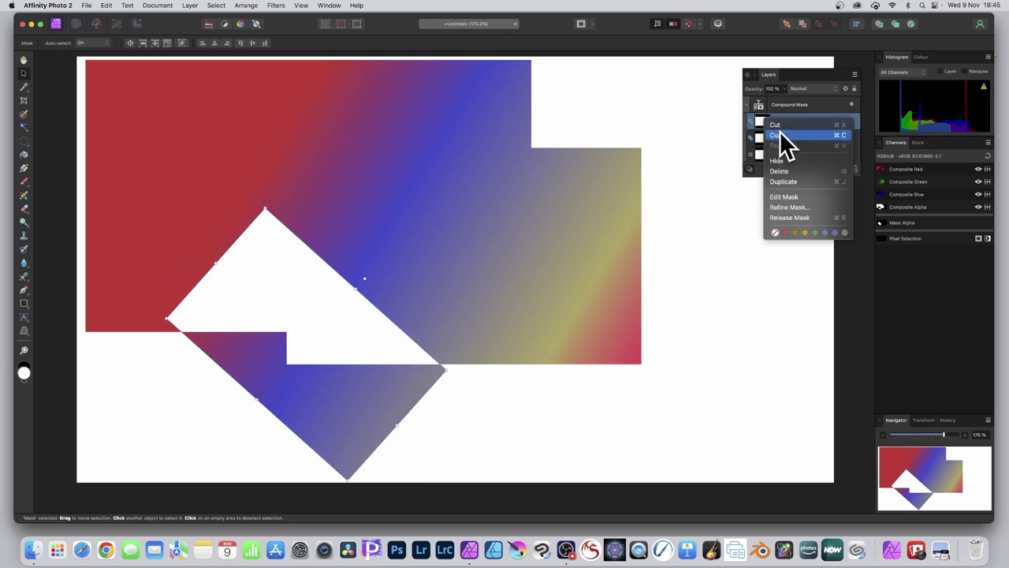
{"action": "left_click", "coordinate": [787, 180]}
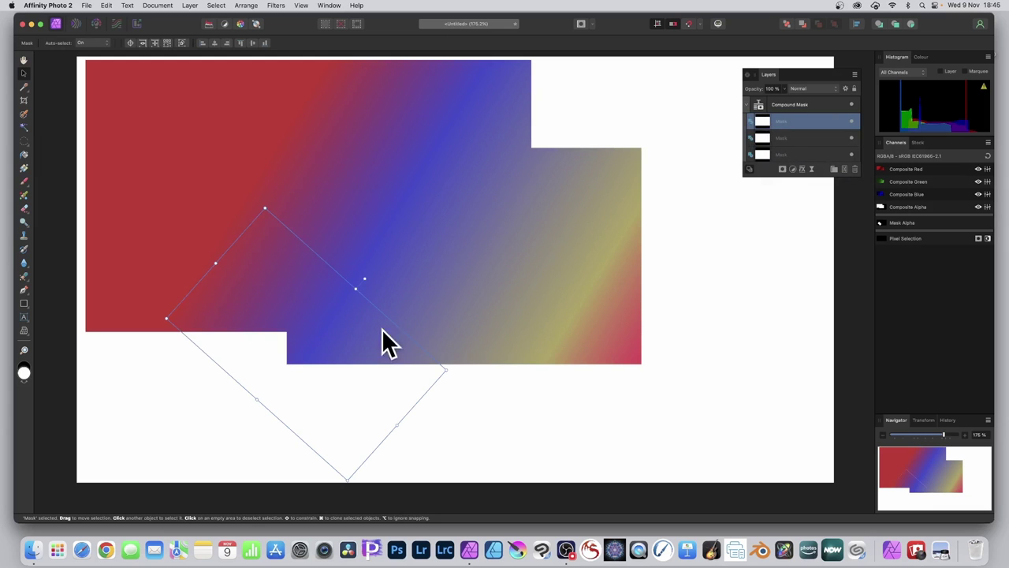
{"action": "left_click_drag", "start_coordinate": [372, 309], "coordinate": [604, 155]}
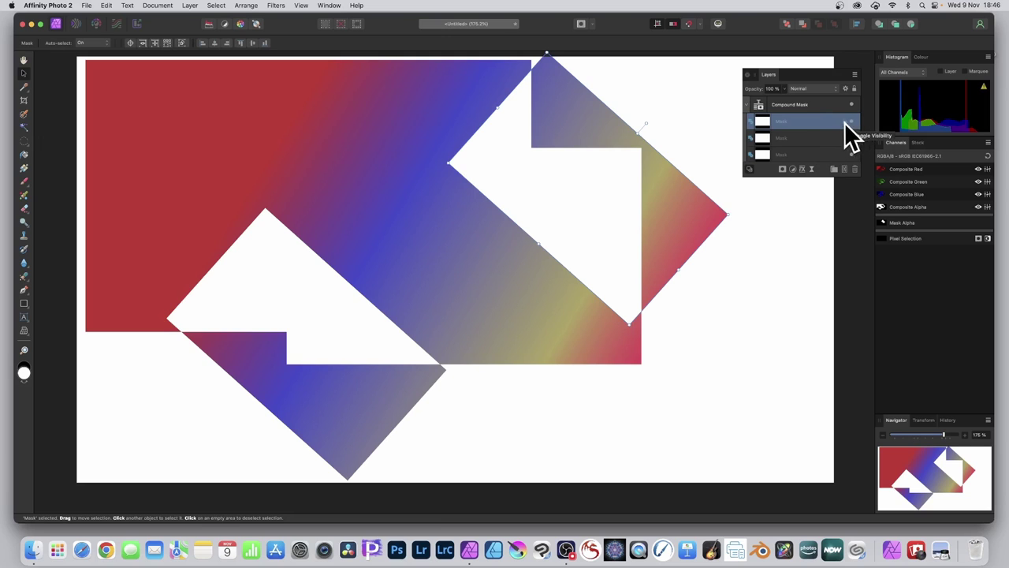
- Compare the result with the newest mask hidden and shown, then lengthen the Layers list to show every layer
{"action": "left_click", "coordinate": [852, 122]}
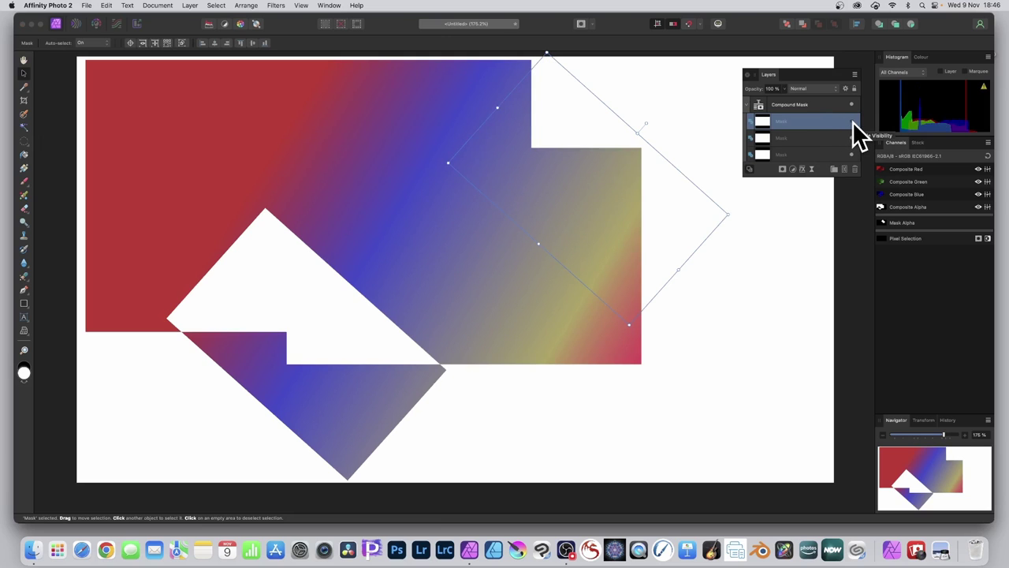
{"action": "left_click", "coordinate": [853, 122]}
{"action": "left_click", "coordinate": [853, 123]}
{"action": "left_click", "coordinate": [853, 123]}
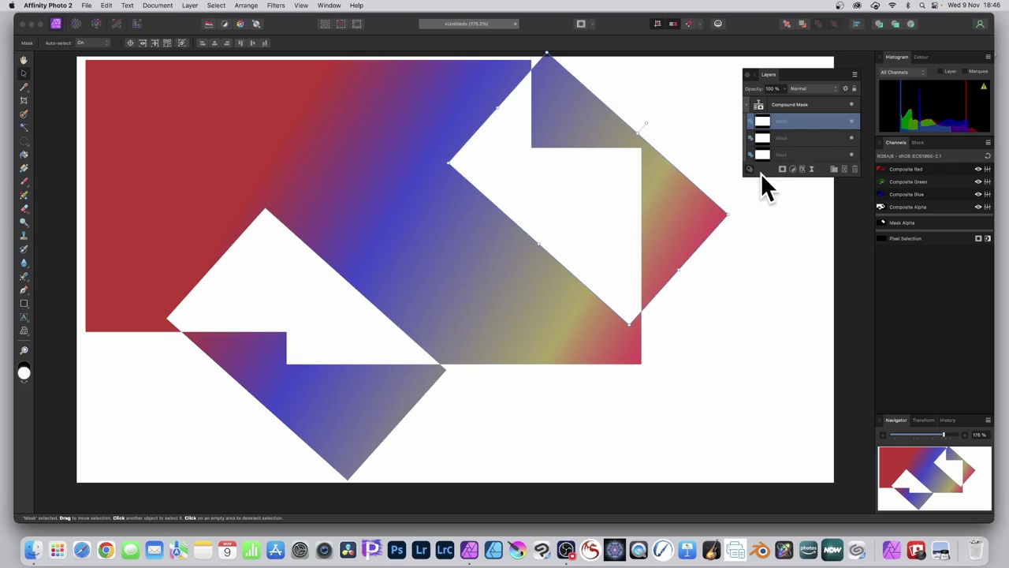
{"action": "left_click_drag", "start_coordinate": [762, 178], "coordinate": [761, 222]}
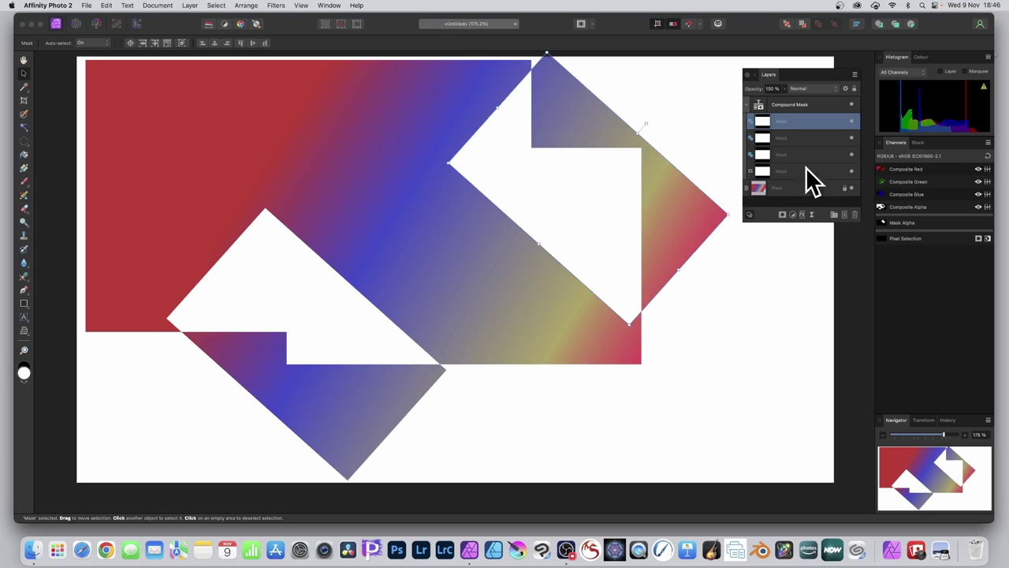
{"action": "left_click", "coordinate": [783, 103]}
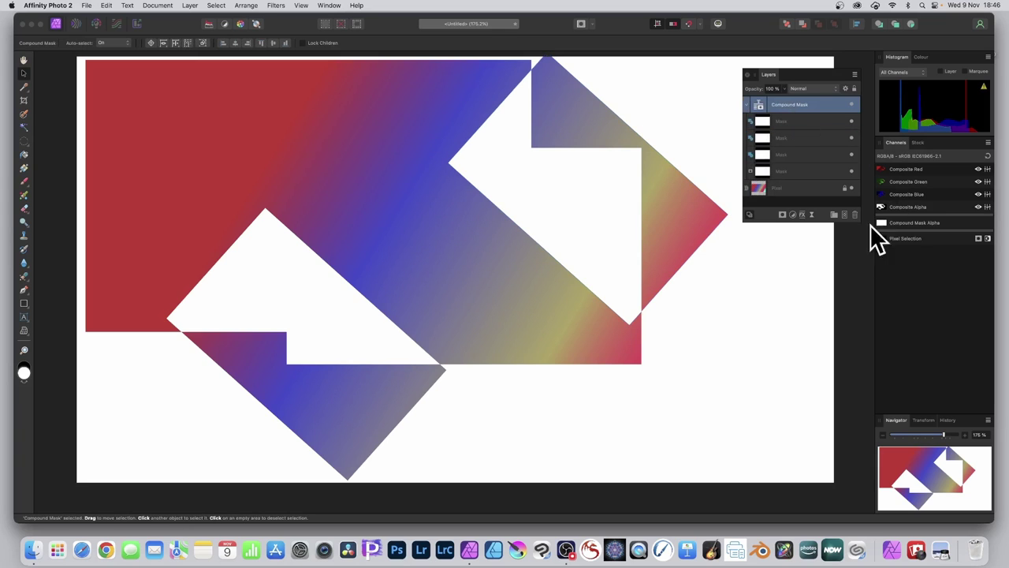
{"action": "left_click", "coordinate": [780, 123]}
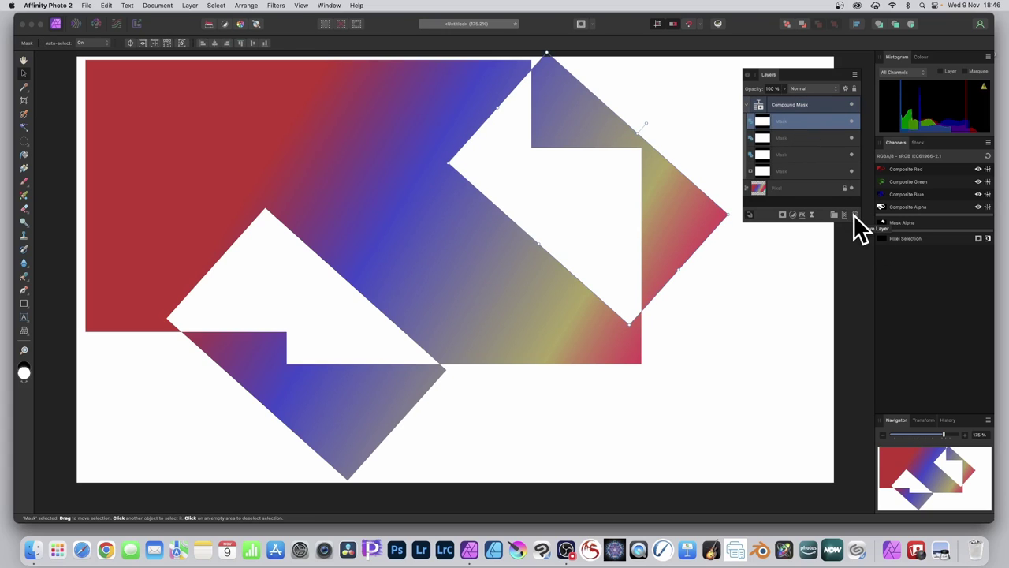